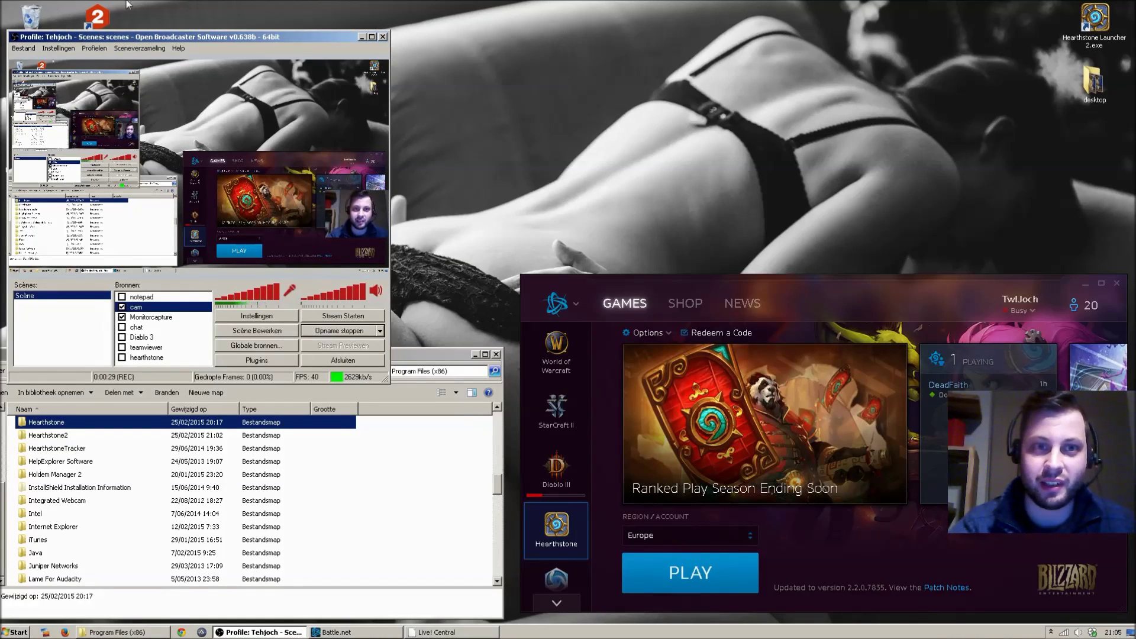
# Minimize the OBS window to reveal the Program Files (x86) folder and Battle.net launcher.
pyautogui.click(361, 37)
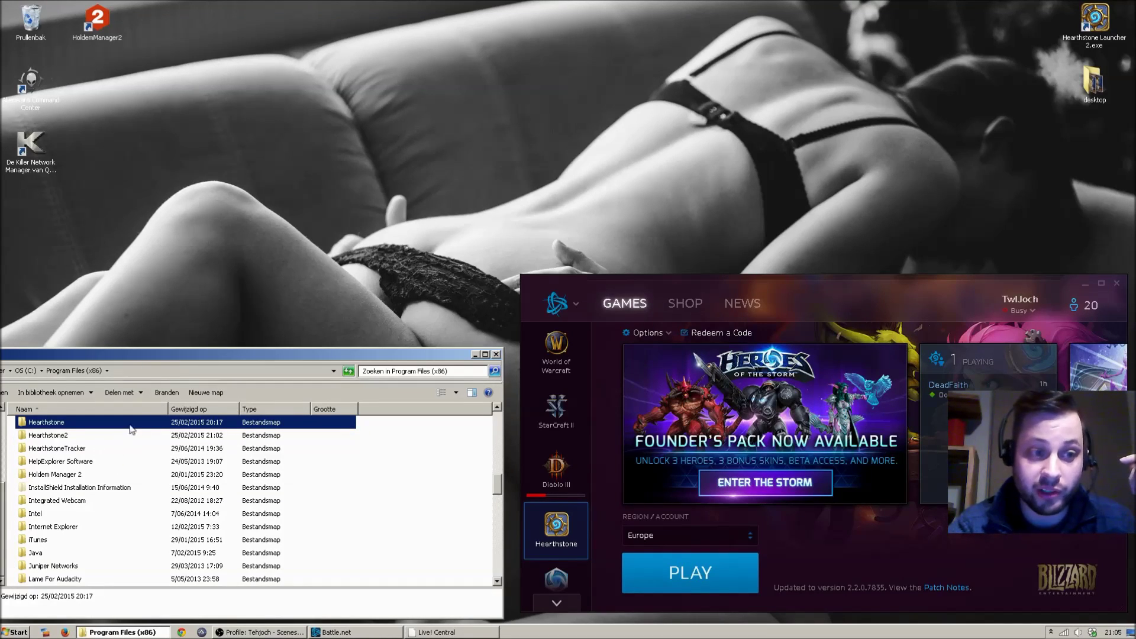
pyautogui.click(153, 374)
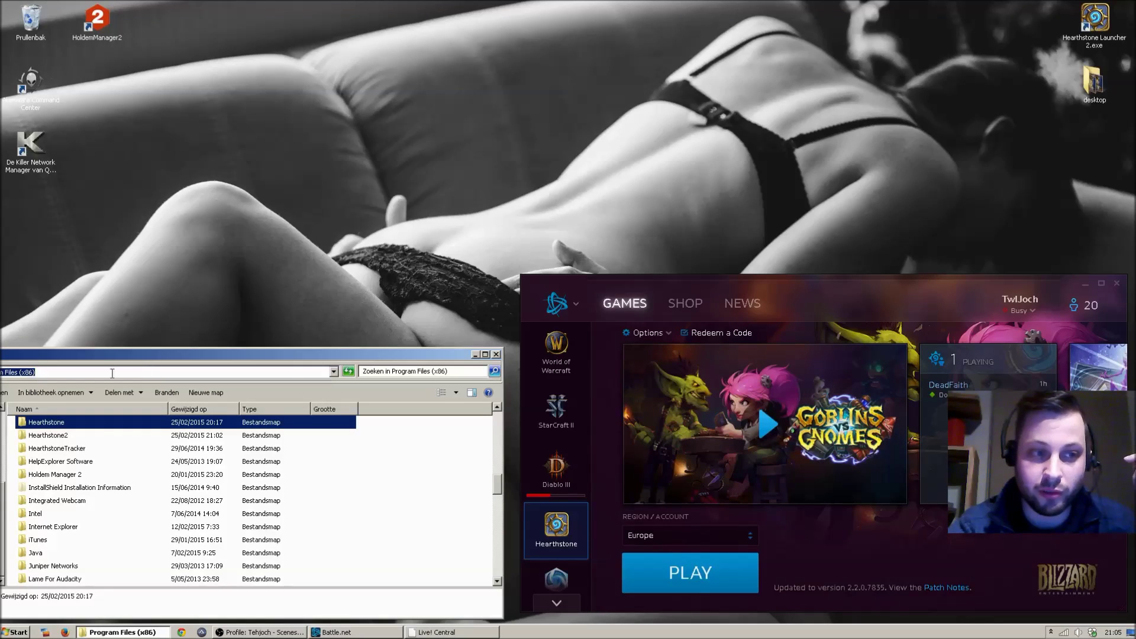
pyautogui.click(415, 451)
pyautogui.click(134, 424)
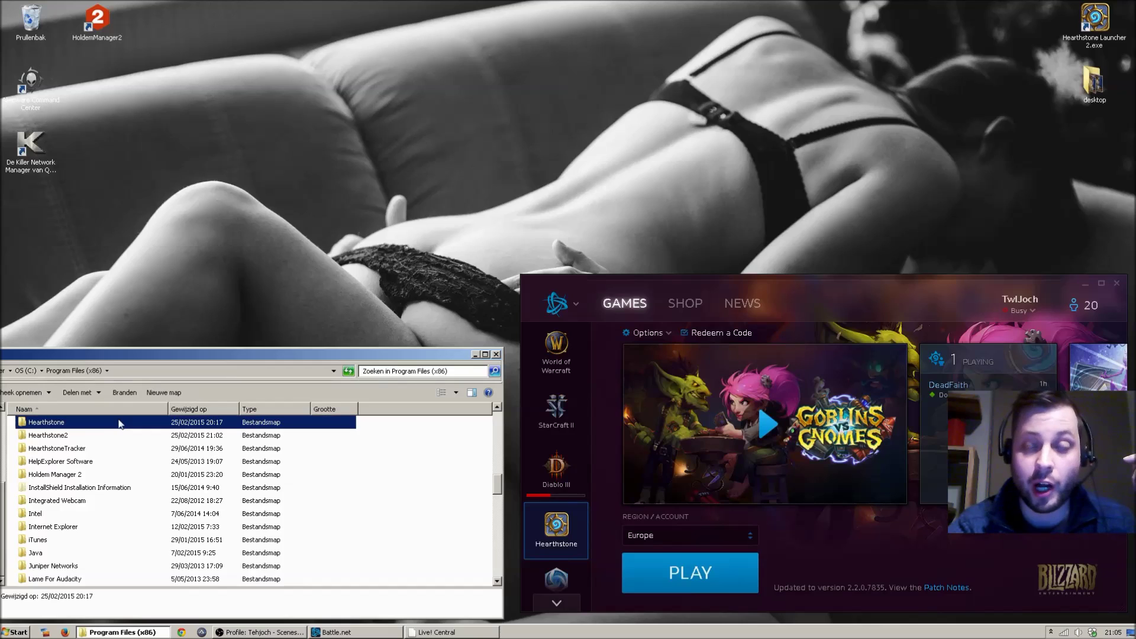
pyautogui.click(84, 436)
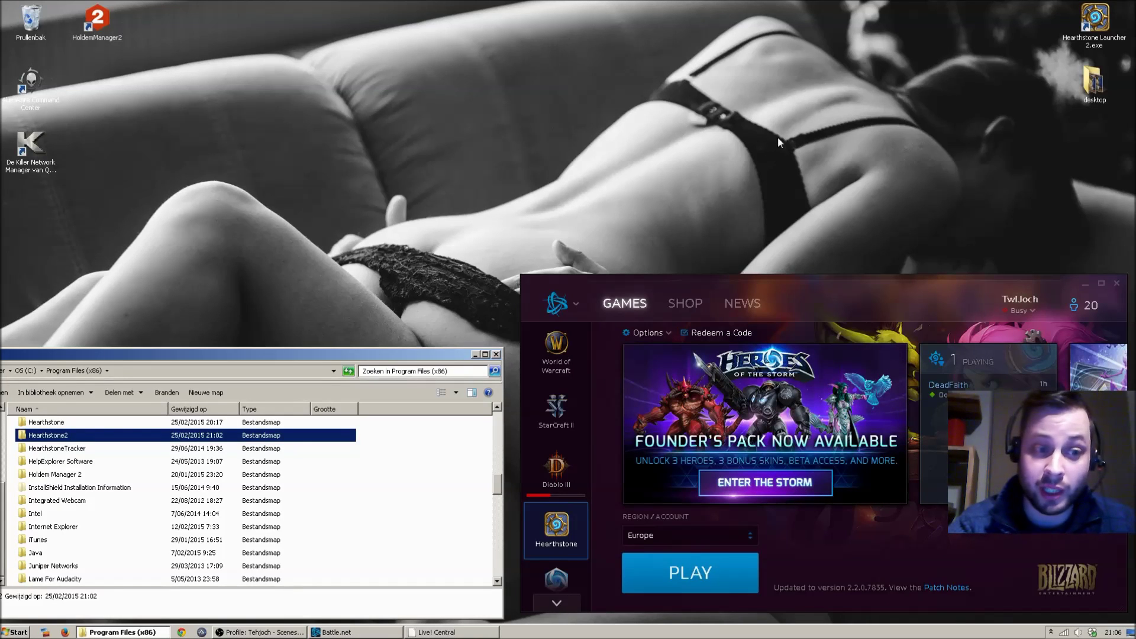
pyautogui.rightClick(628, 56)
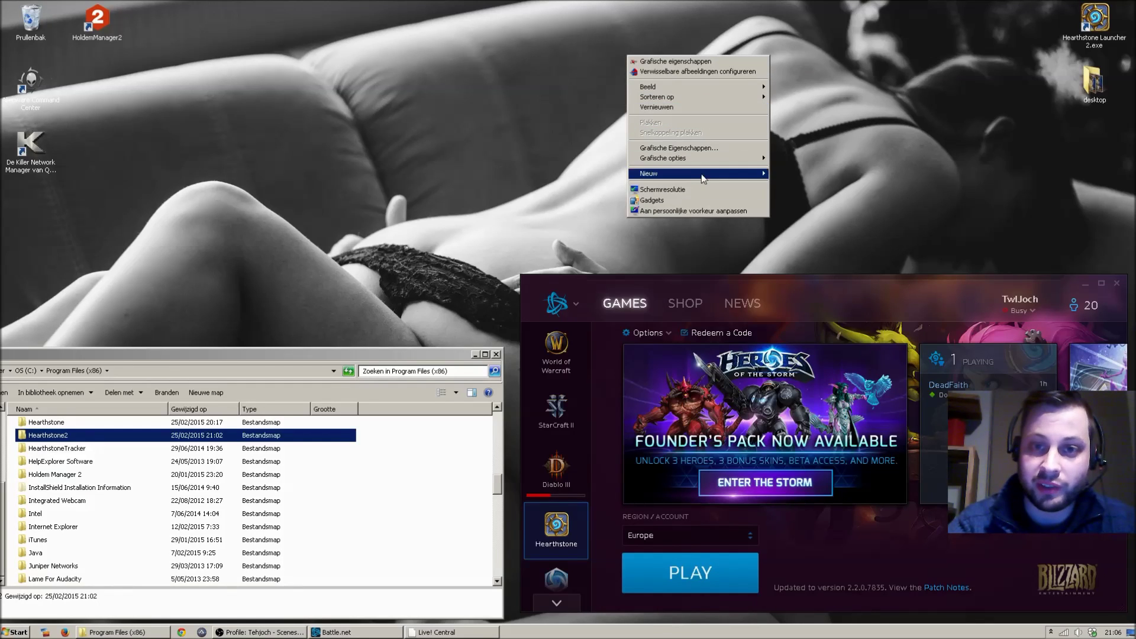
# Create a new desktop shortcut through the desktop's Nieuw > Snelkoppeling menu.
pyautogui.moveTo(709, 181)
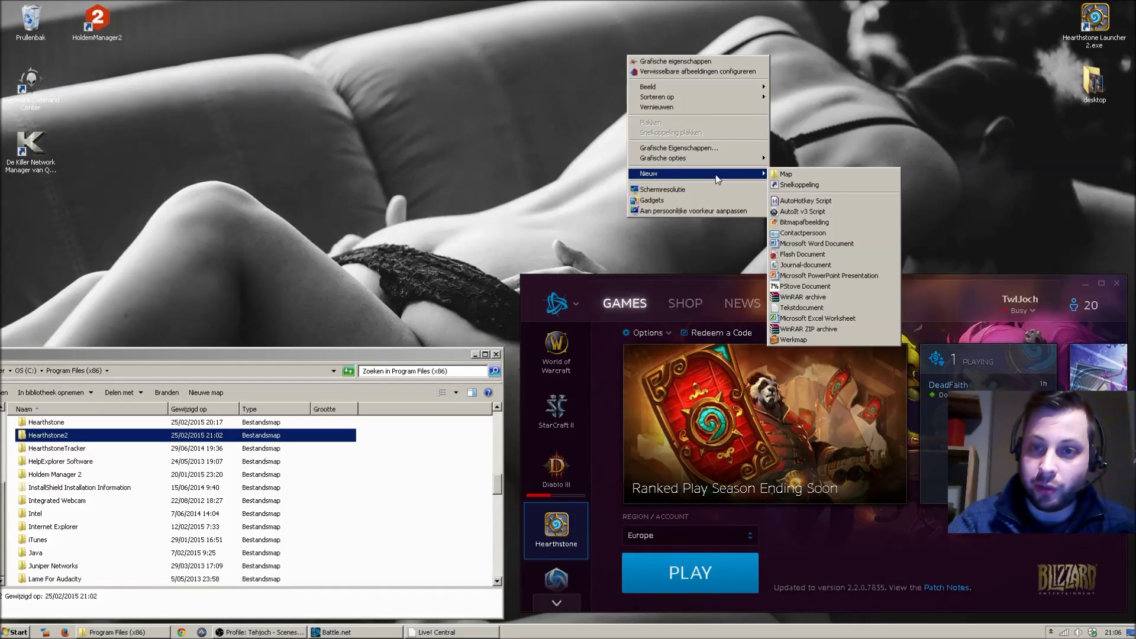
pyautogui.click(724, 178)
pyautogui.click(724, 177)
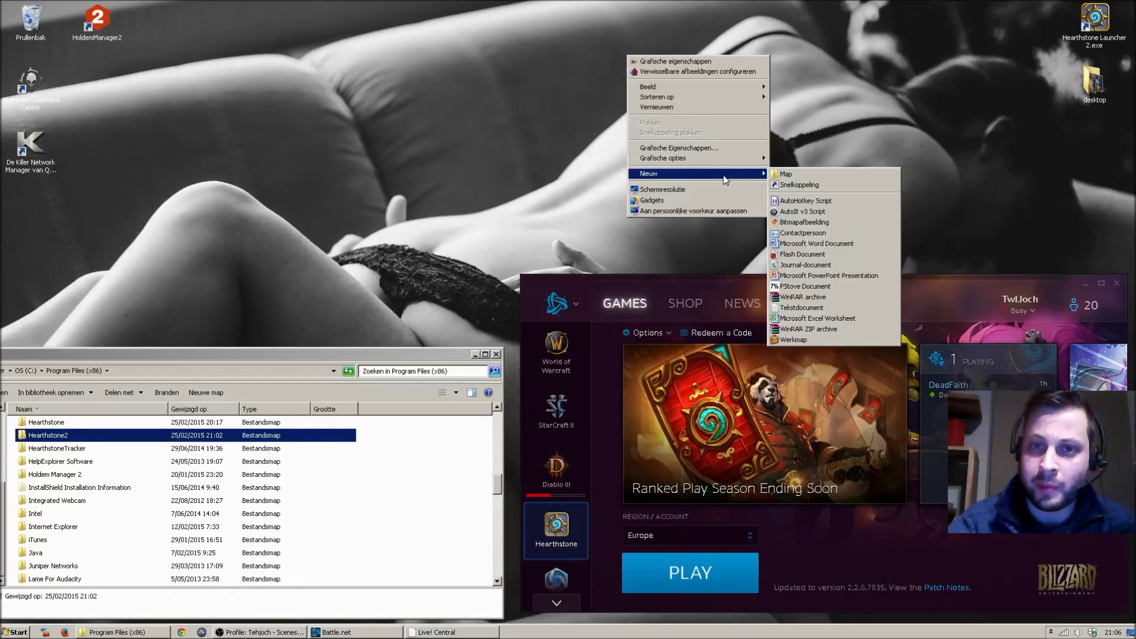
pyautogui.click(821, 185)
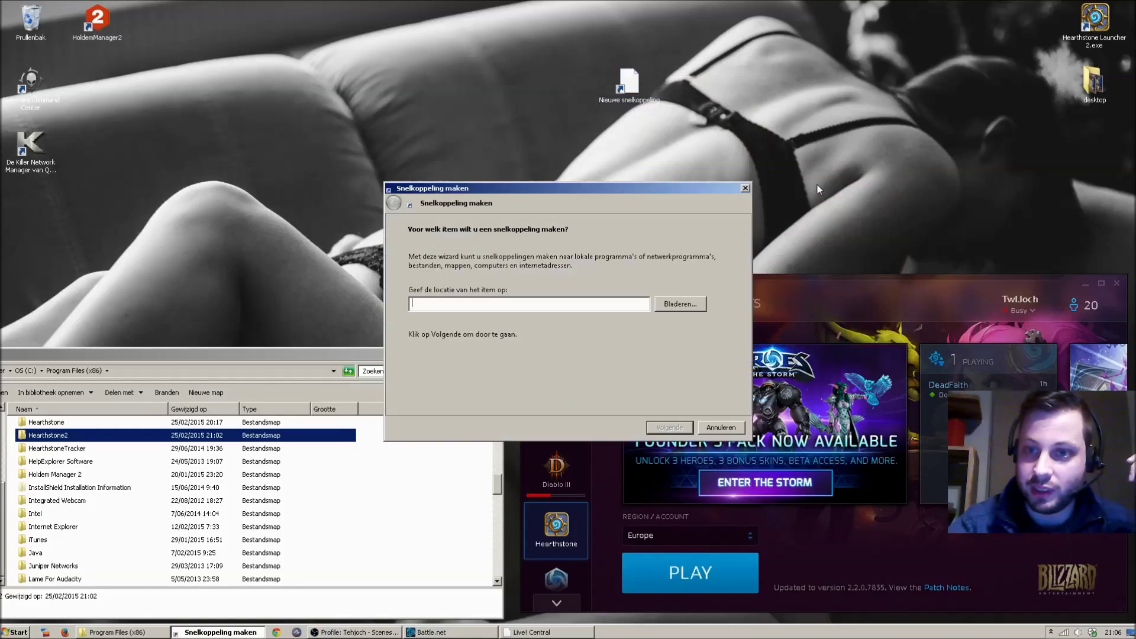
# Browse to the Hearthstone2 folder in C:\Program Files (x86) for the shortcut's target.
pyautogui.click(681, 305)
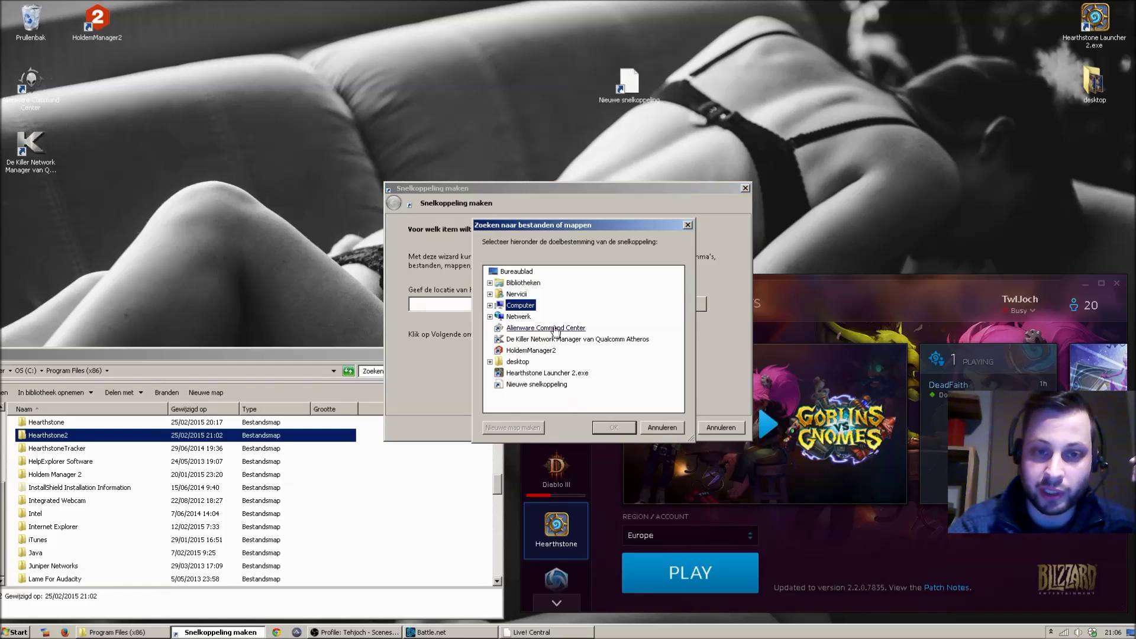
pyautogui.click(490, 306)
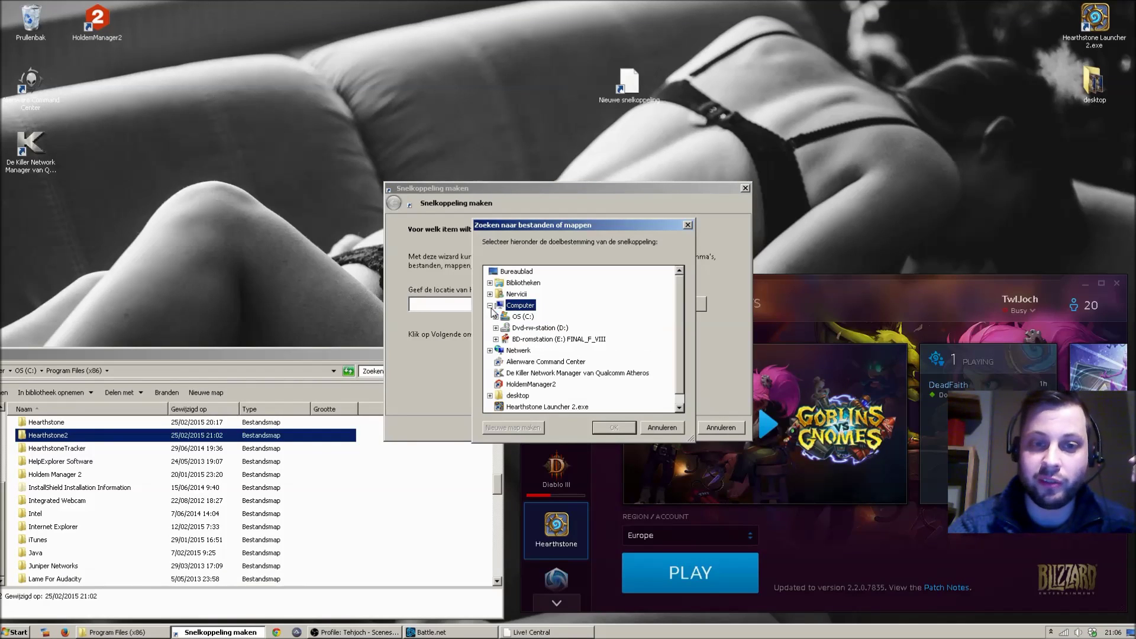
pyautogui.click(496, 316)
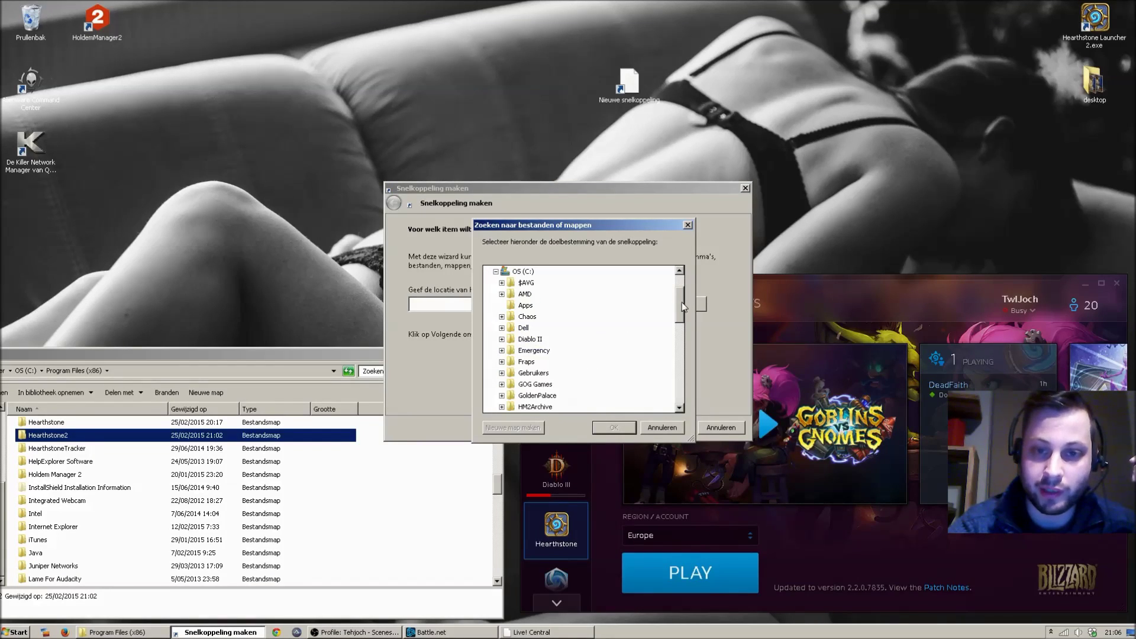
pyautogui.moveTo(682, 302); pyautogui.dragTo(680, 341)
pyautogui.doubleClick(546, 340)
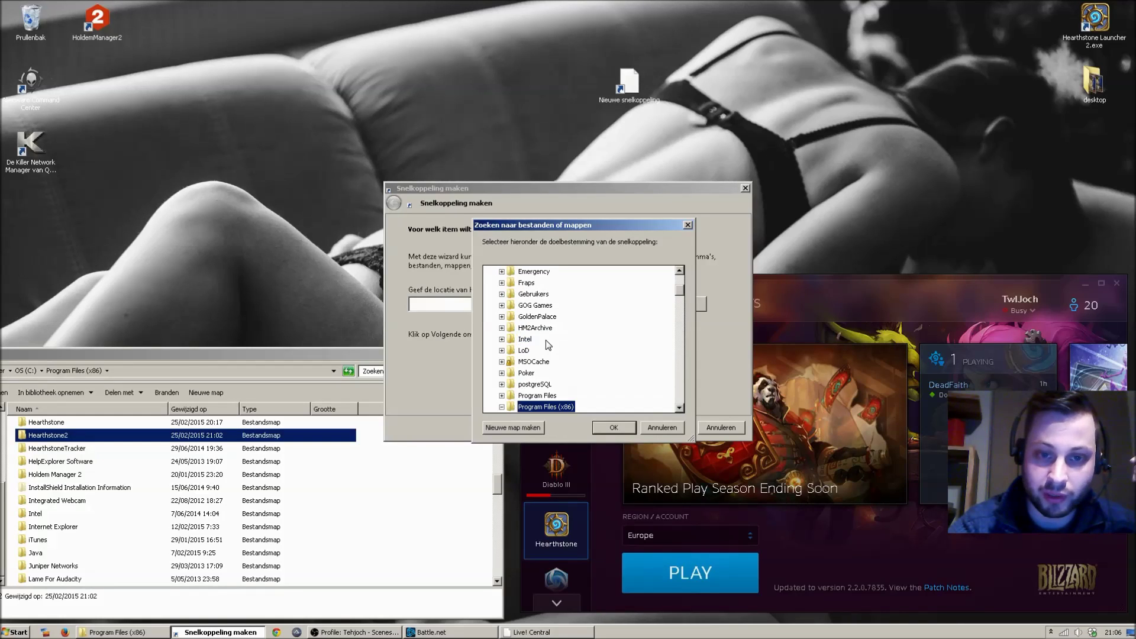
pyautogui.scroll(-2, 681, 375)
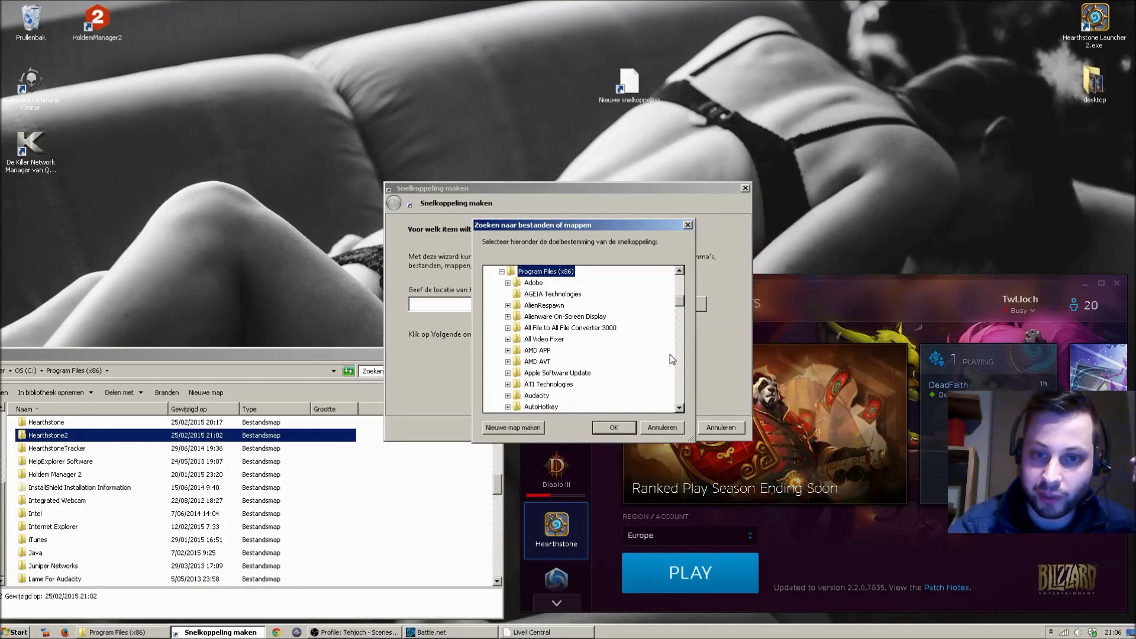
pyautogui.press('h')
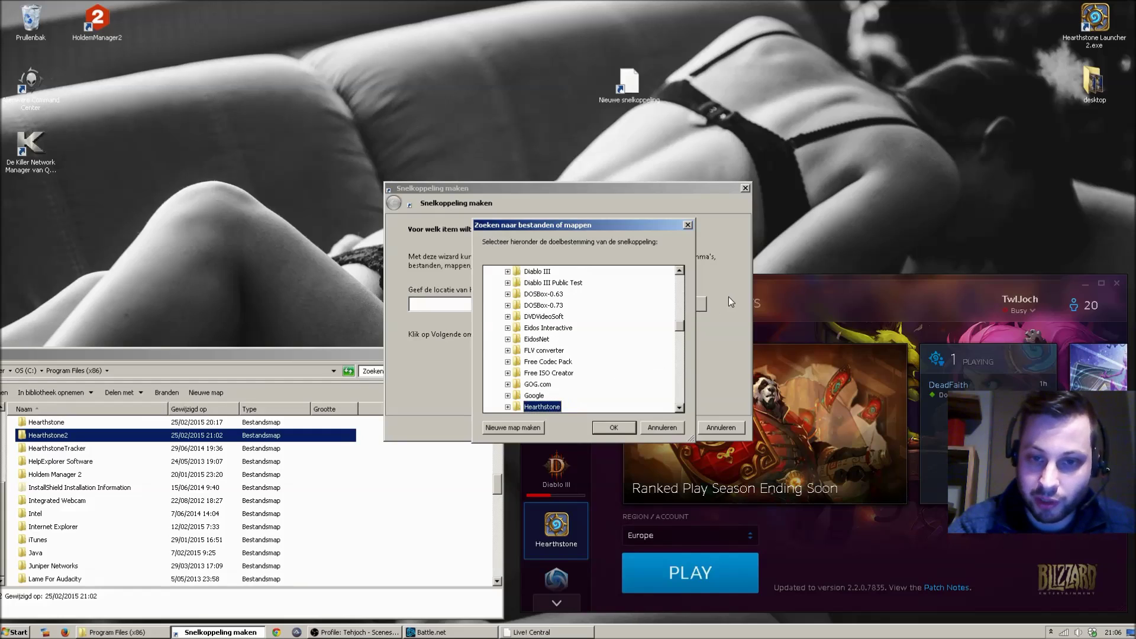
pyautogui.scroll(-2, 681, 333)
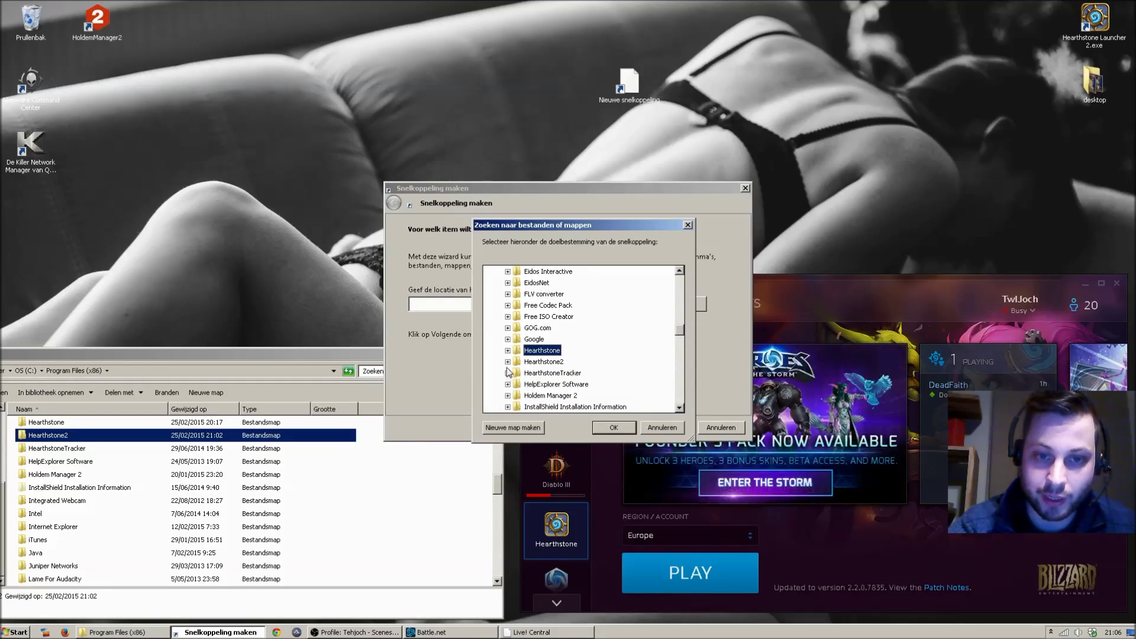
pyautogui.click(508, 373)
pyautogui.scroll(-4, 682, 350)
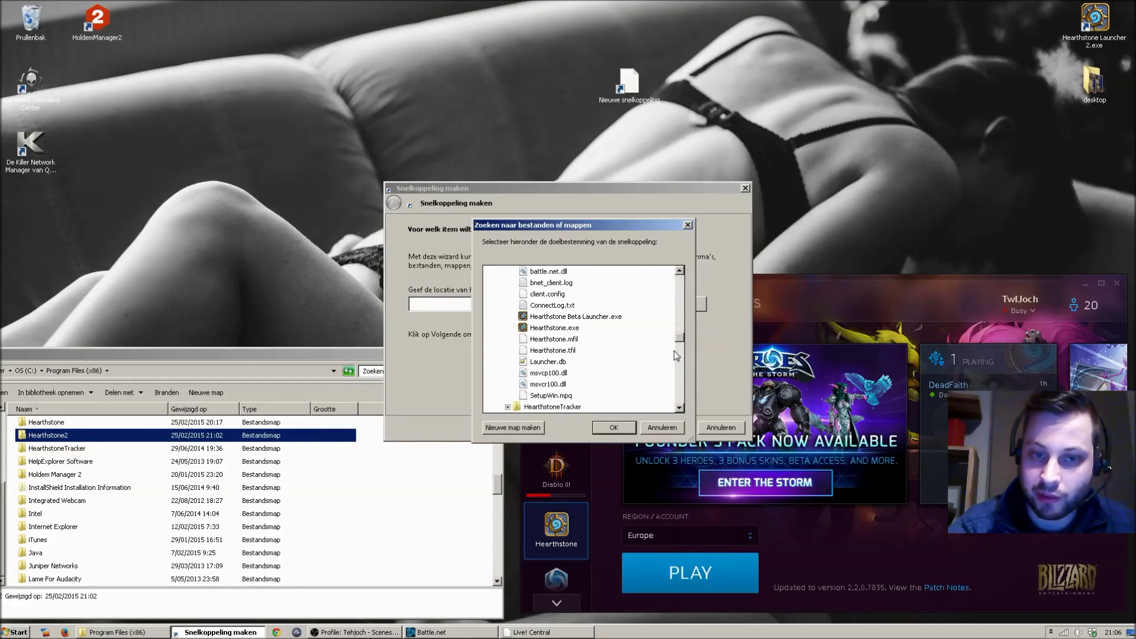
# Choose Hearthstone Beta Launcher.exe as the target and finish the shortcut wizard.
pyautogui.click(587, 317)
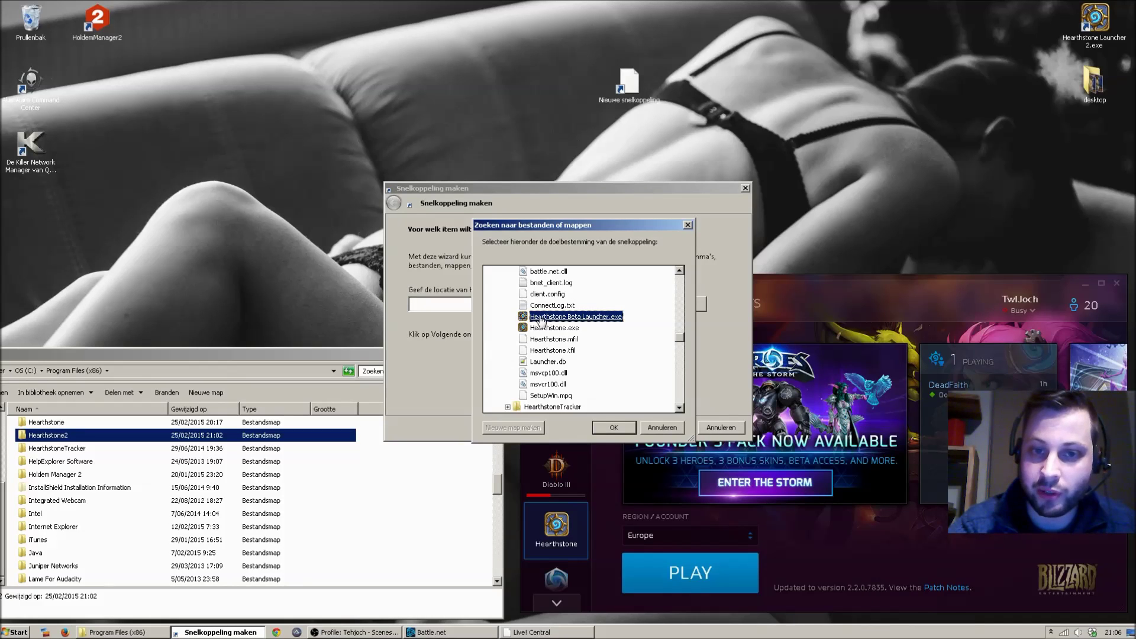
pyautogui.click(565, 329)
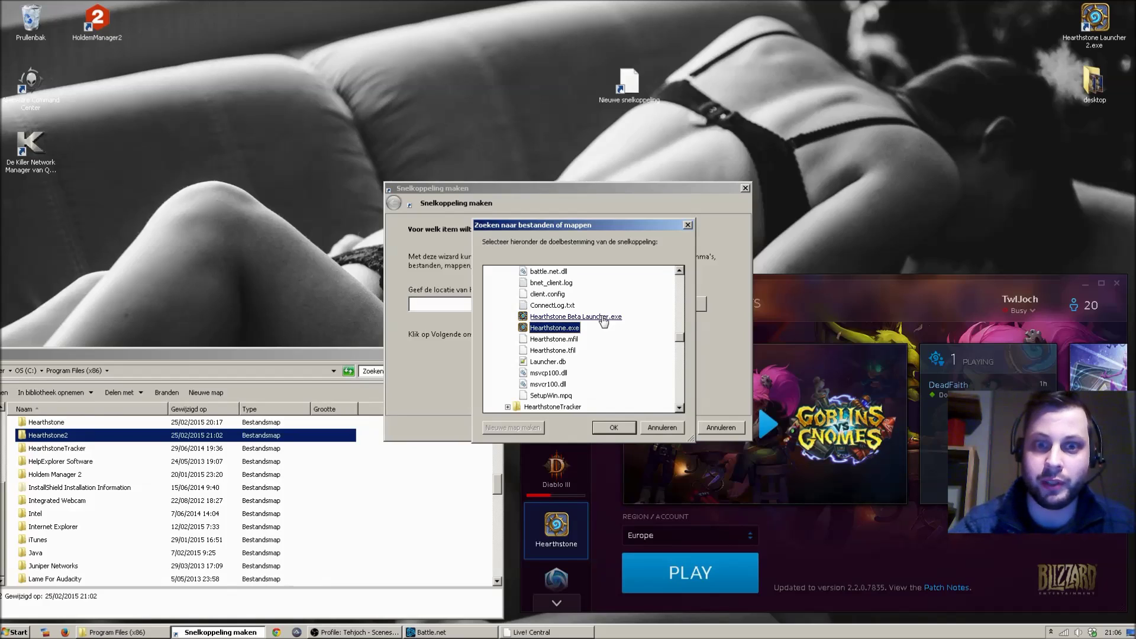
pyautogui.click(603, 318)
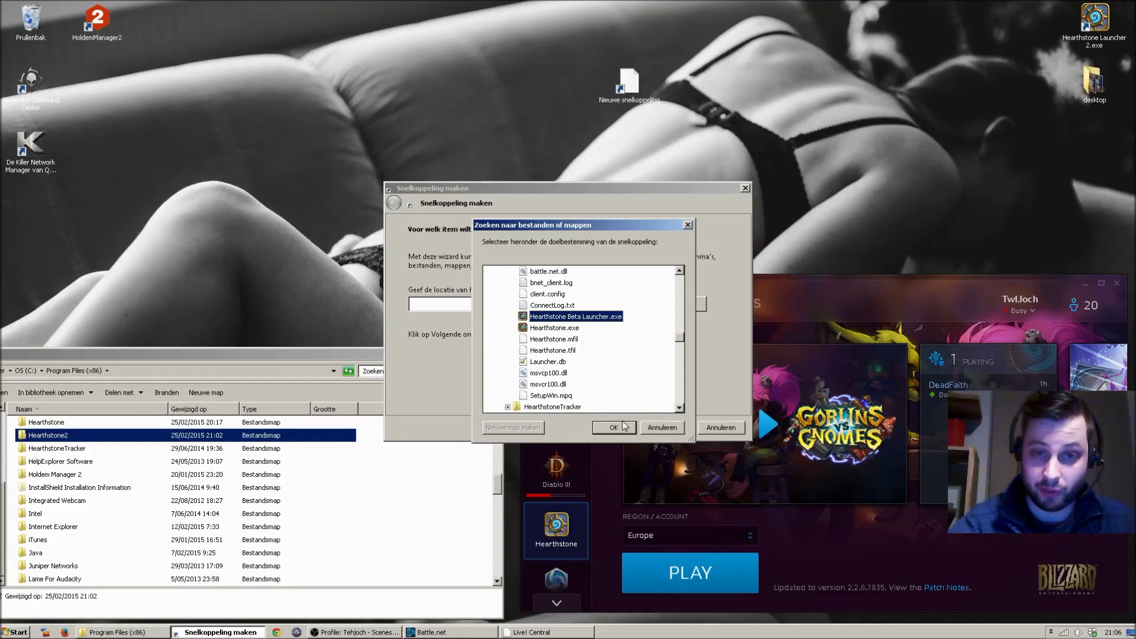
pyautogui.click(623, 430)
pyautogui.click(670, 428)
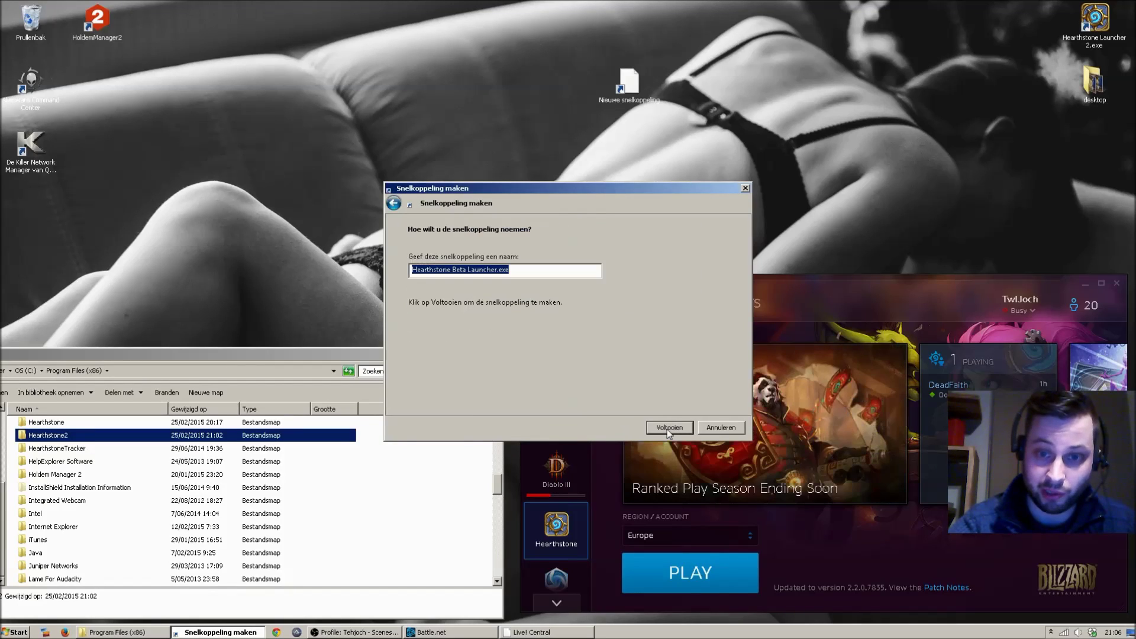
pyautogui.click(669, 428)
# Move the Hearthstone Beta Launcher shortcut to the desktop's top and launch it.
pyautogui.moveTo(637, 107); pyautogui.dragTo(542, 39)
pyautogui.click(599, 78)
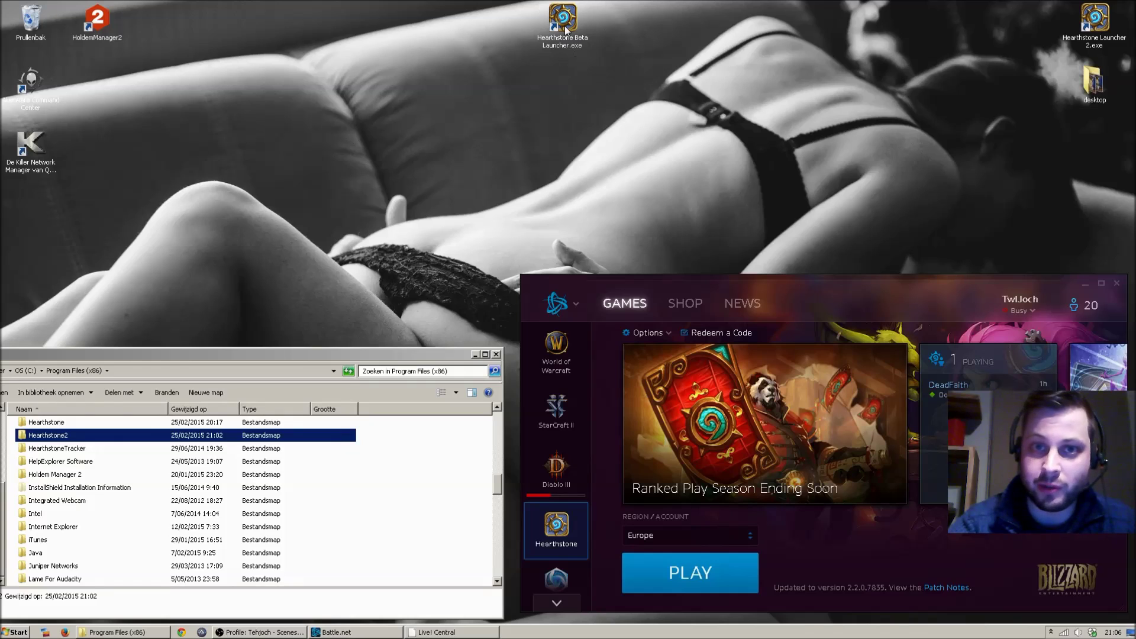
pyautogui.doubleClick(565, 26)
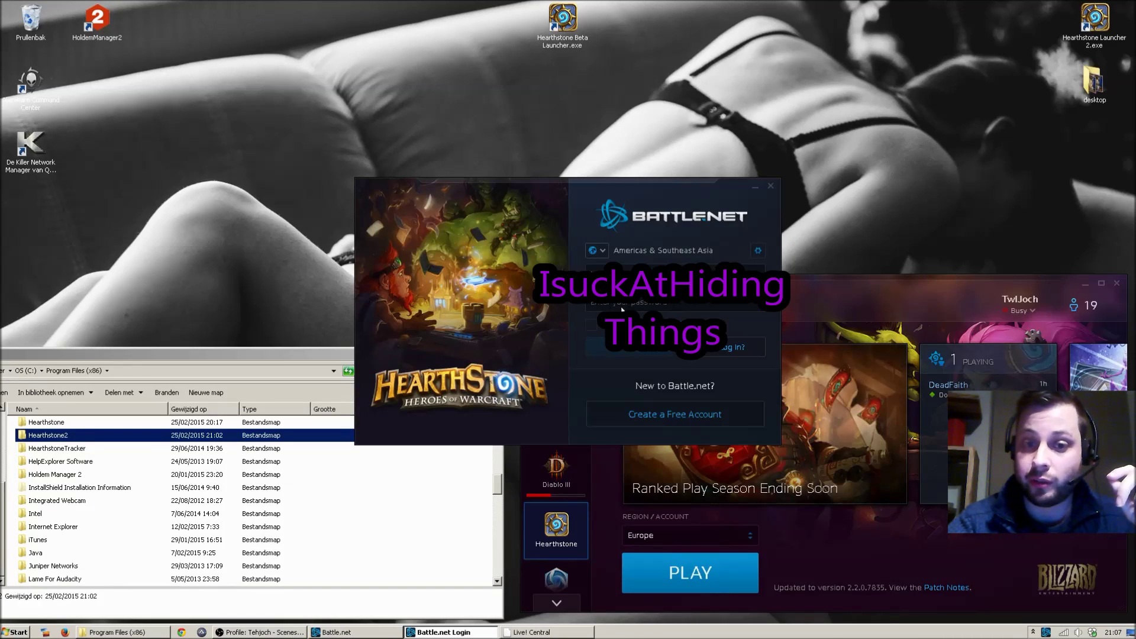
# Log in to the second Battle.net client by entering the account password.
pyautogui.click(615, 513)
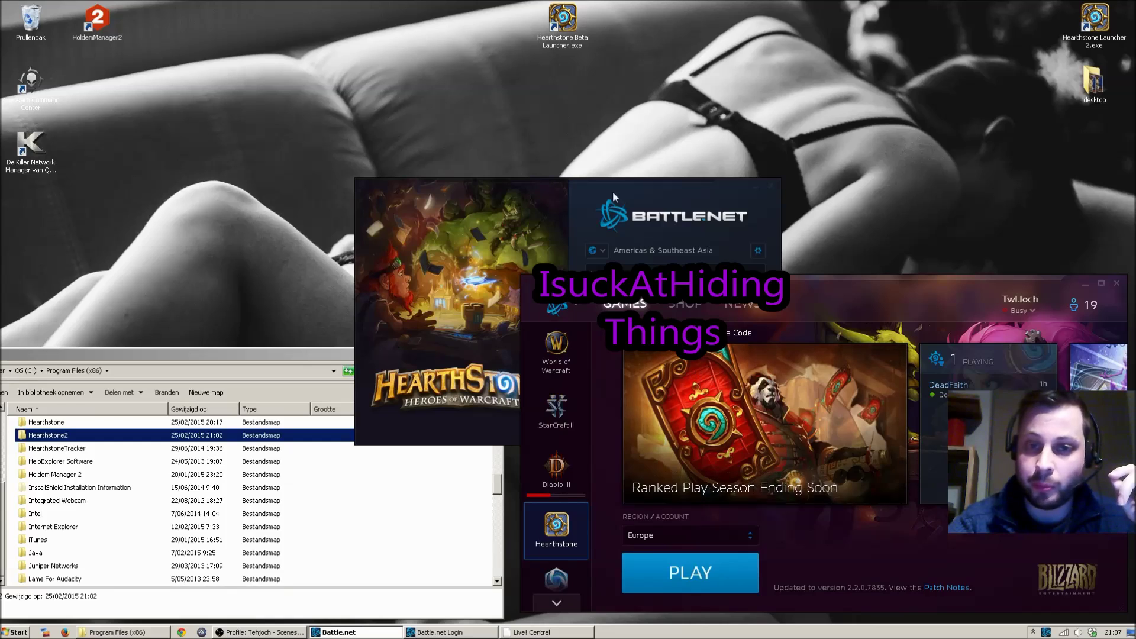
pyautogui.click(596, 207)
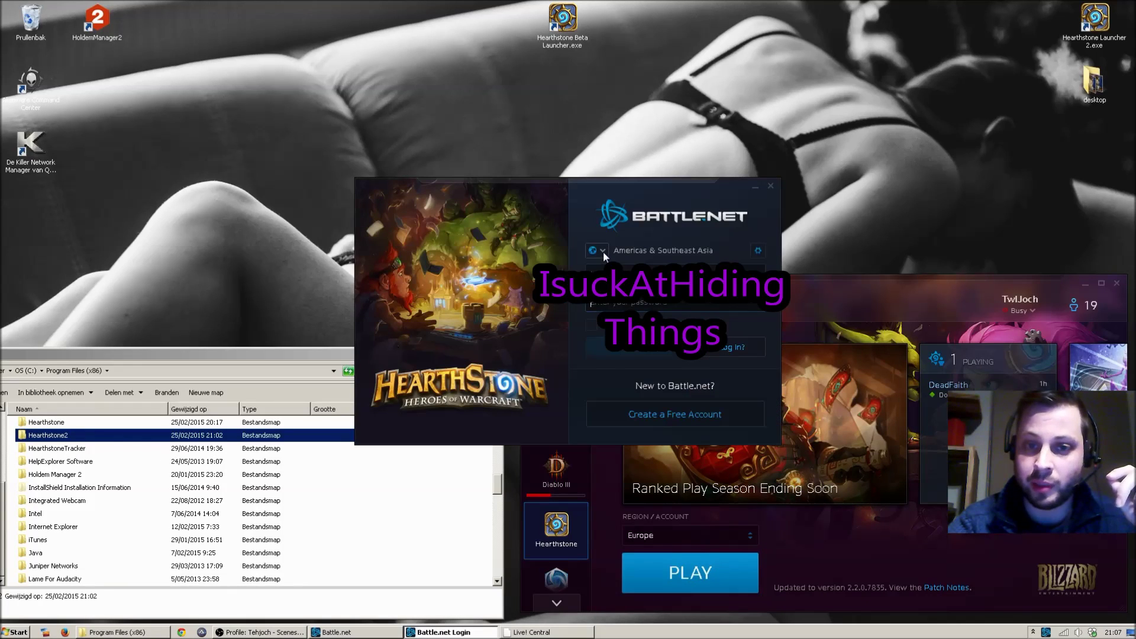
pyautogui.click(605, 304)
pyautogui.write('•')
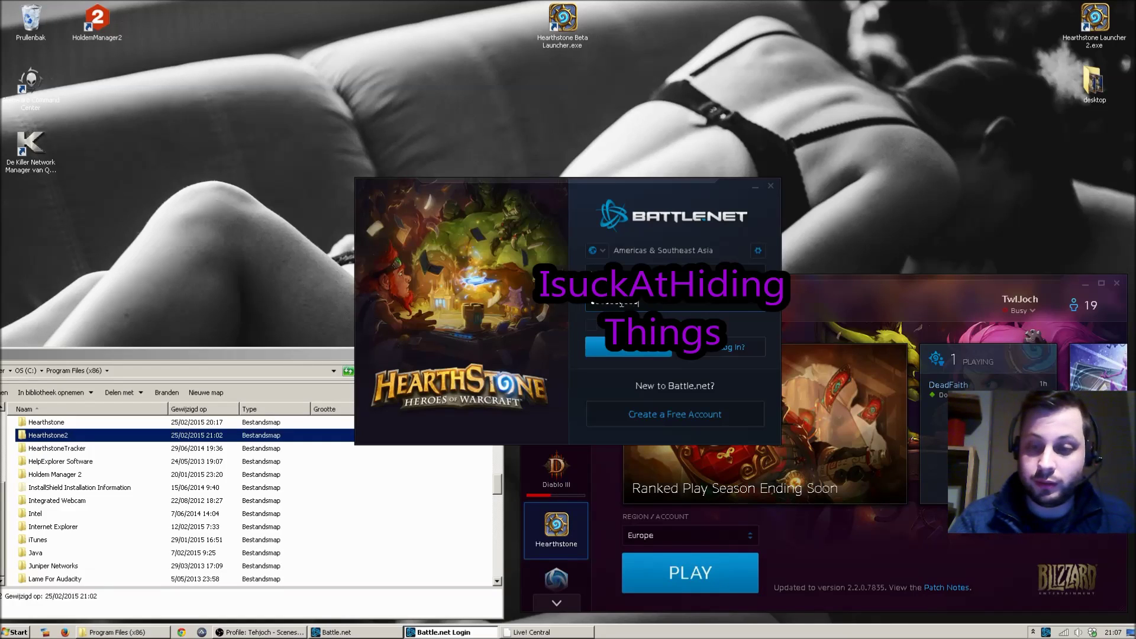
pyautogui.press('Return')
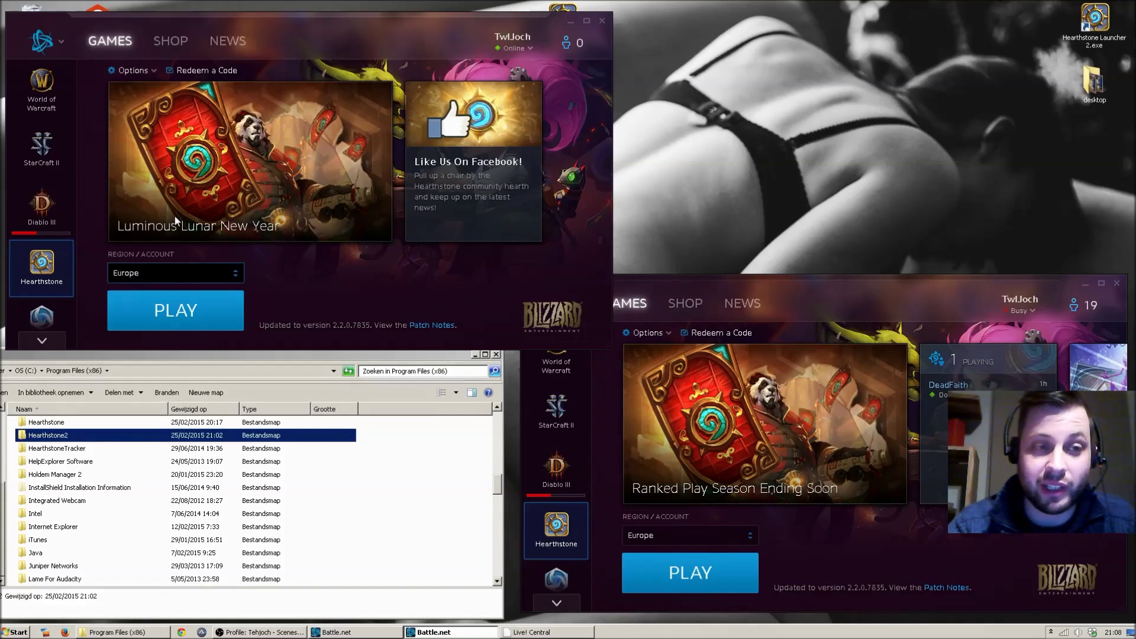
# Set the new client's Hearthstone region to Americas.
pyautogui.click(175, 273)
pyautogui.click(187, 253)
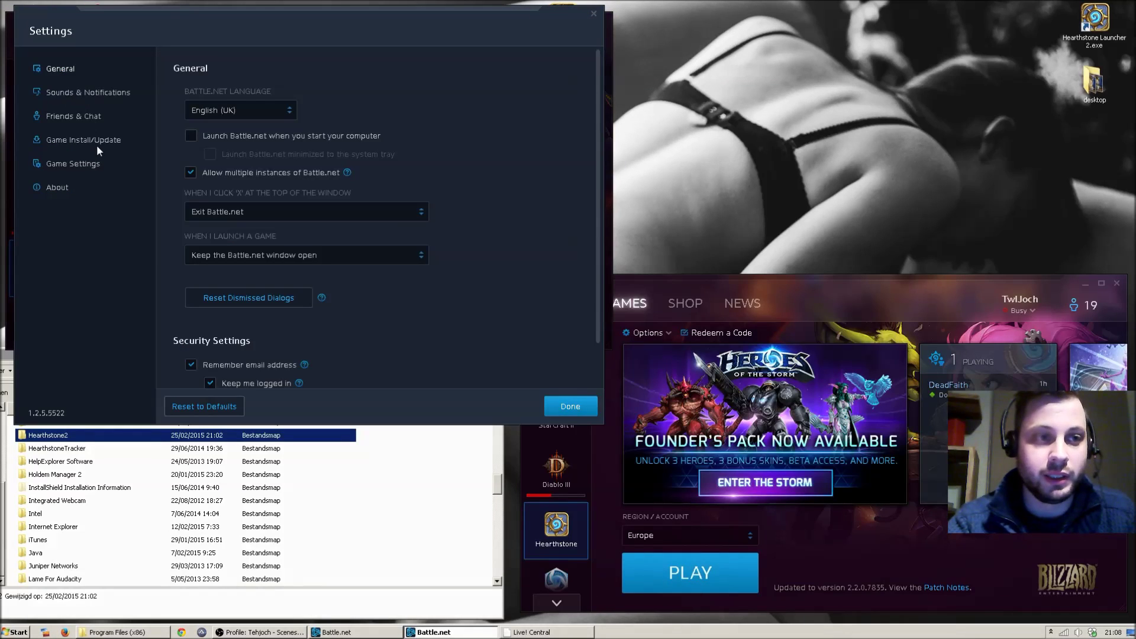
# Under Game Install/Update, choose the Hearthstone folder as Hearthstone's game folder.
pyautogui.click(87, 140)
pyautogui.click(338, 302)
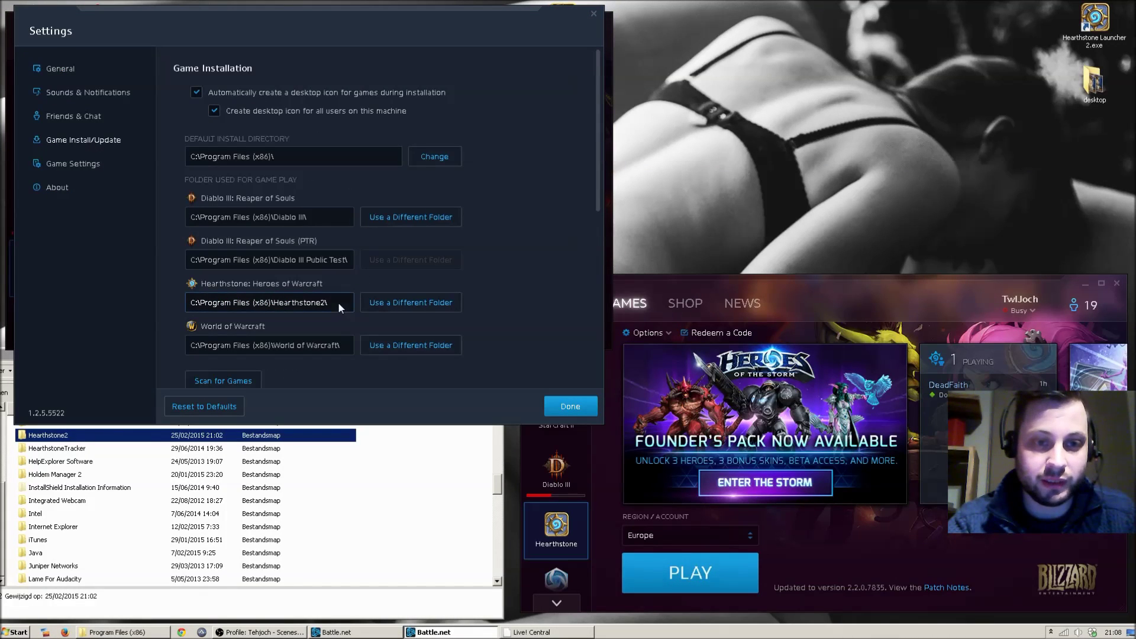
pyautogui.click(456, 302)
pyautogui.click(286, 201)
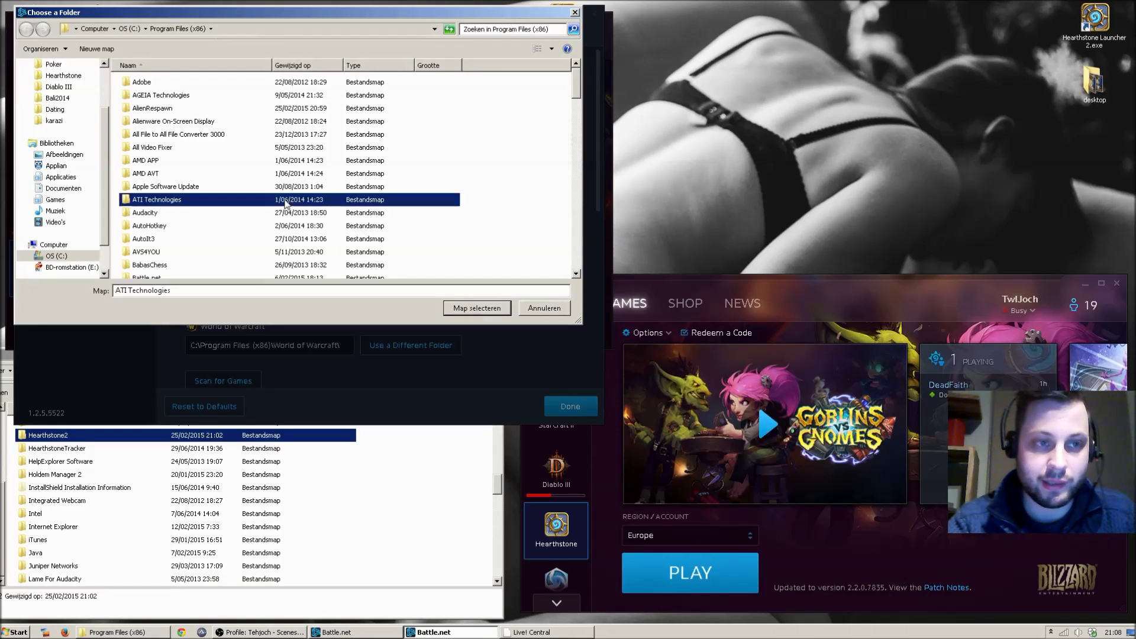
pyautogui.press('h')
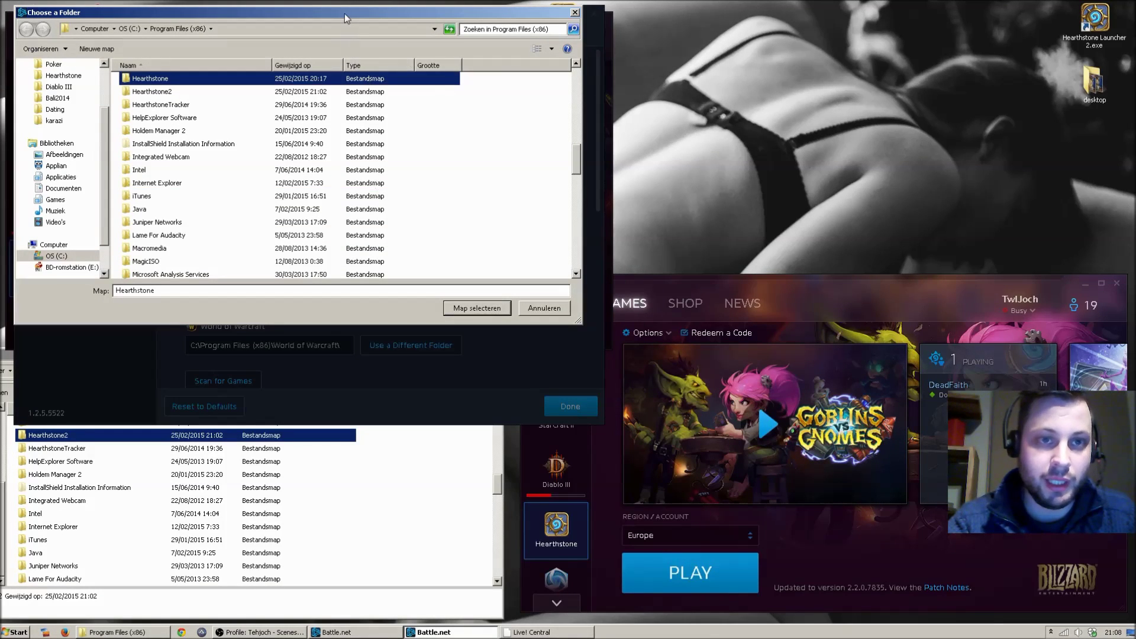
pyautogui.moveTo(335, 10); pyautogui.dragTo(830, 33)
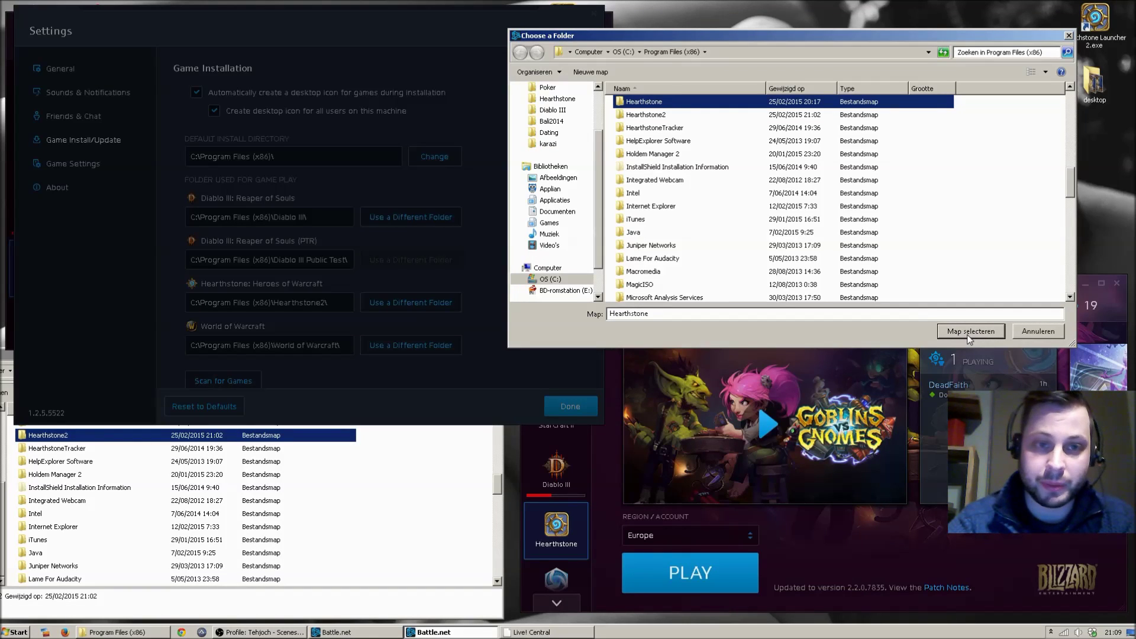
pyautogui.click(969, 335)
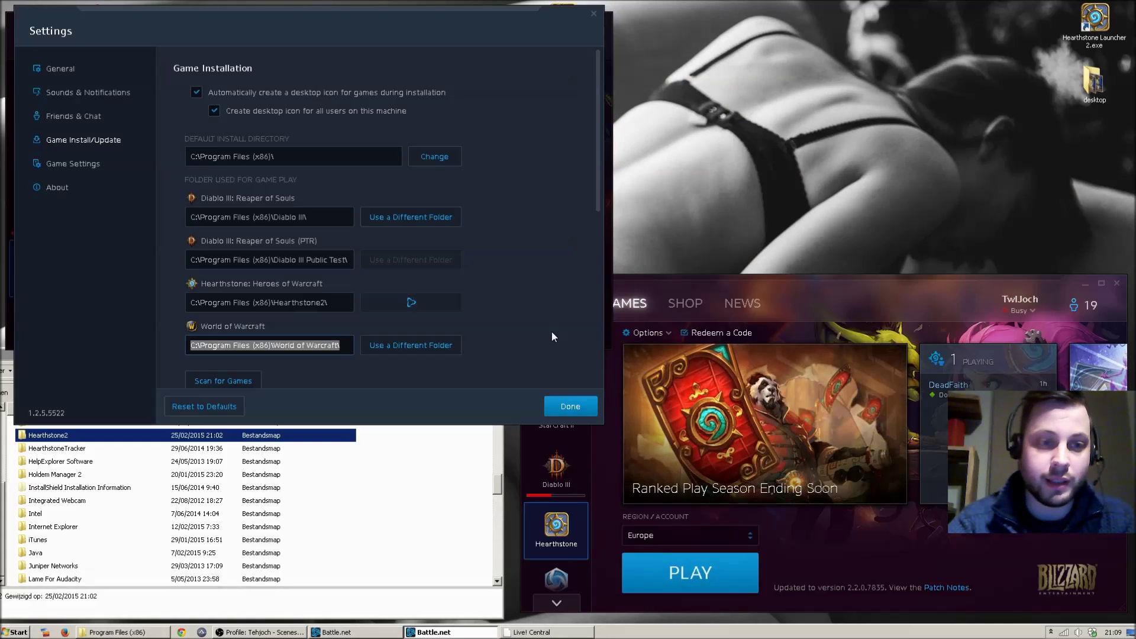
# Close Settings with Done and press PLAY in the Europe client.
pyautogui.click(568, 406)
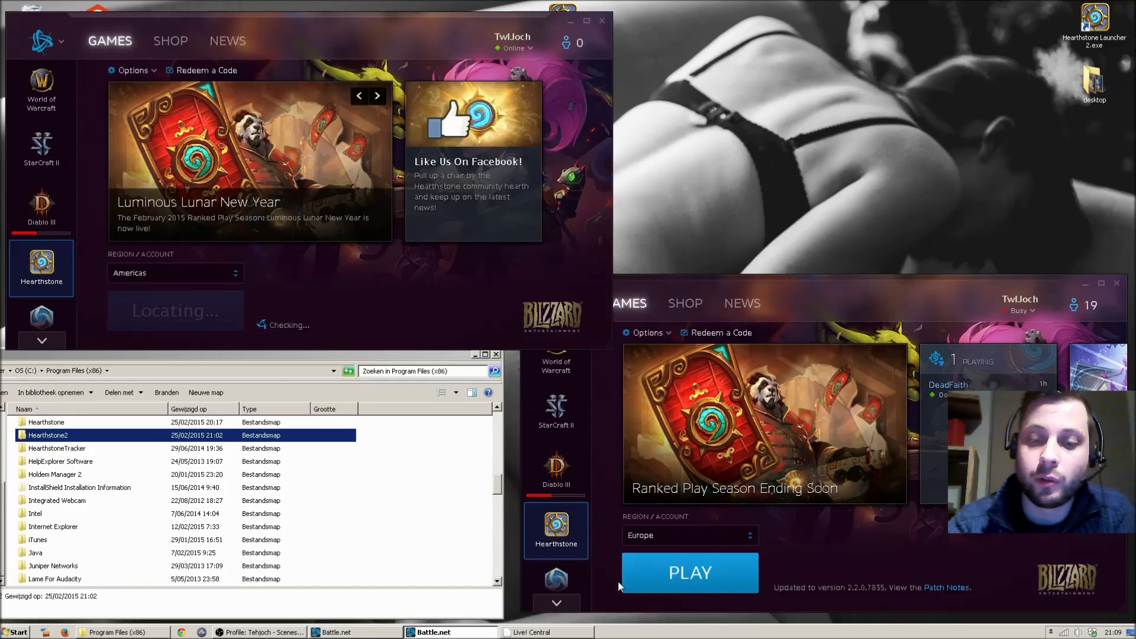
pyautogui.click(644, 577)
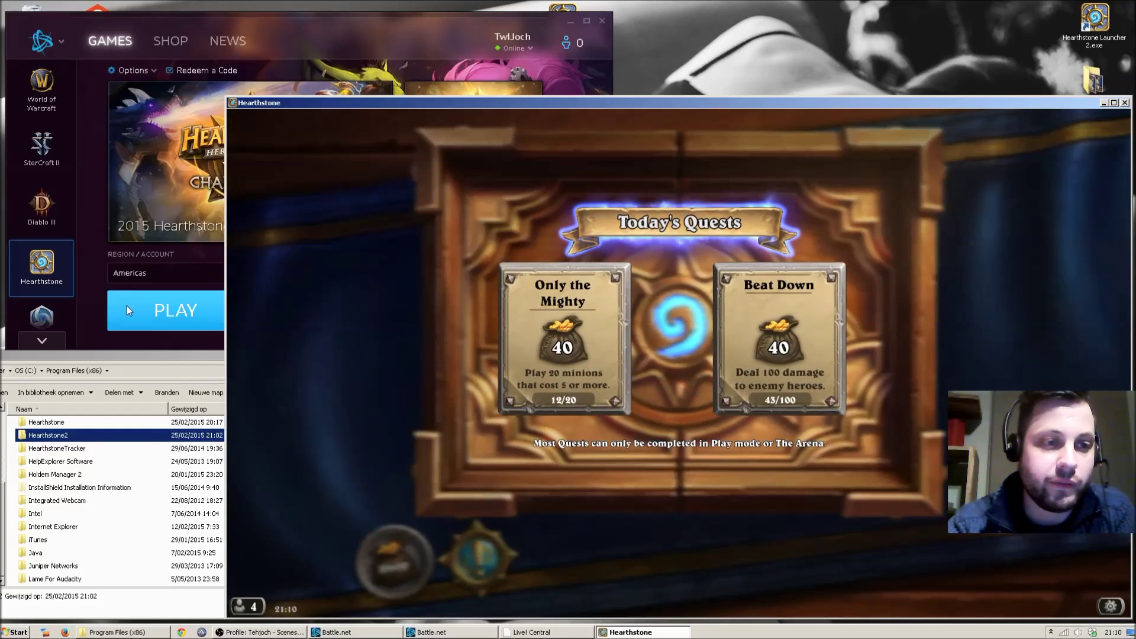
# Press PLAY in the Americas client to start a second Hearthstone instance.
pyautogui.click(126, 306)
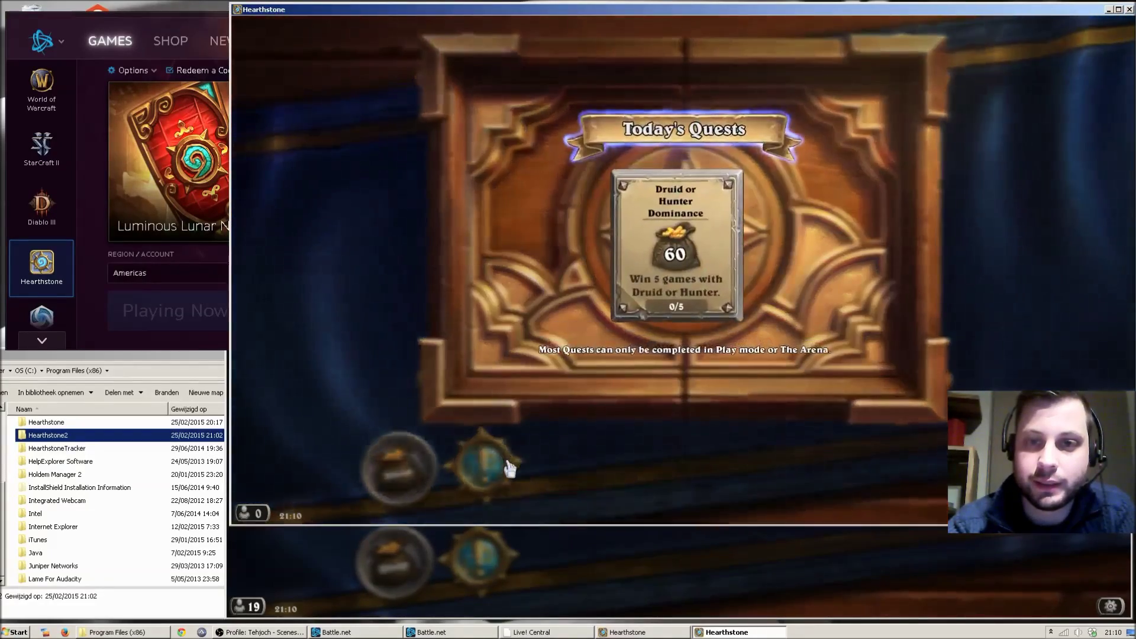
# Dismiss the quests popup, open the Quest Log in both Hearthstone windows, then close the lower one.
pyautogui.click(418, 385)
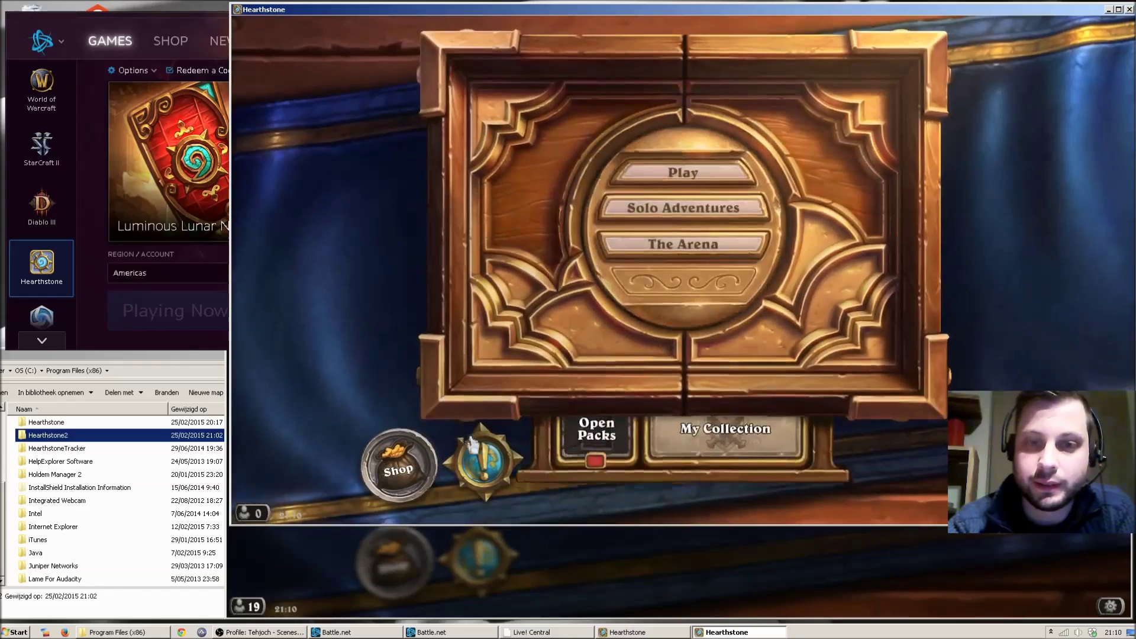
pyautogui.click(485, 467)
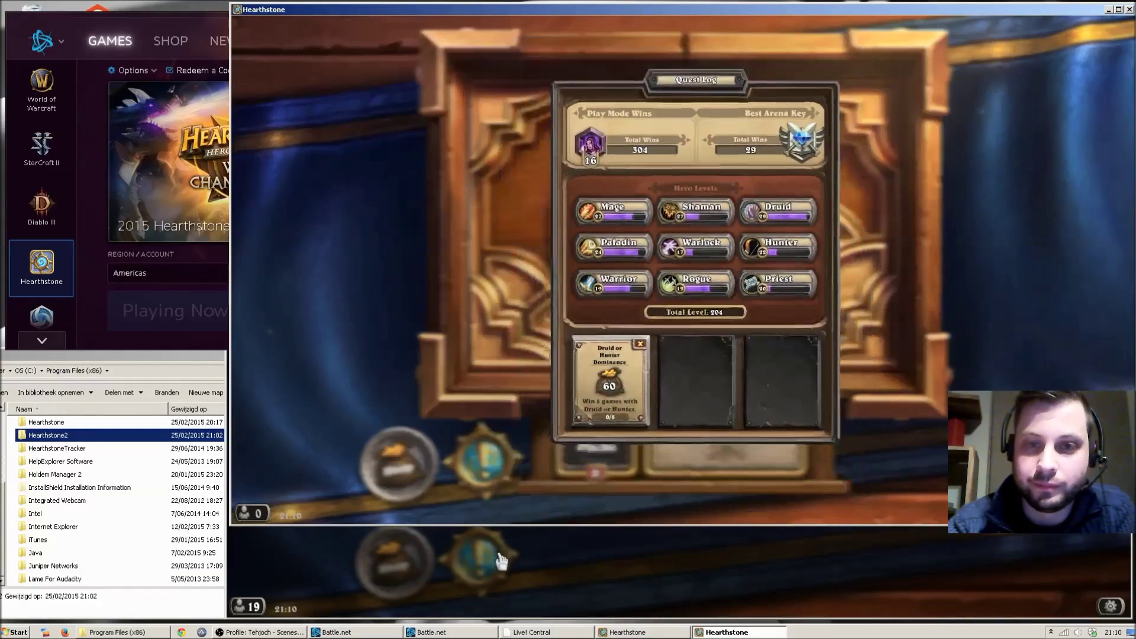
pyautogui.click(509, 563)
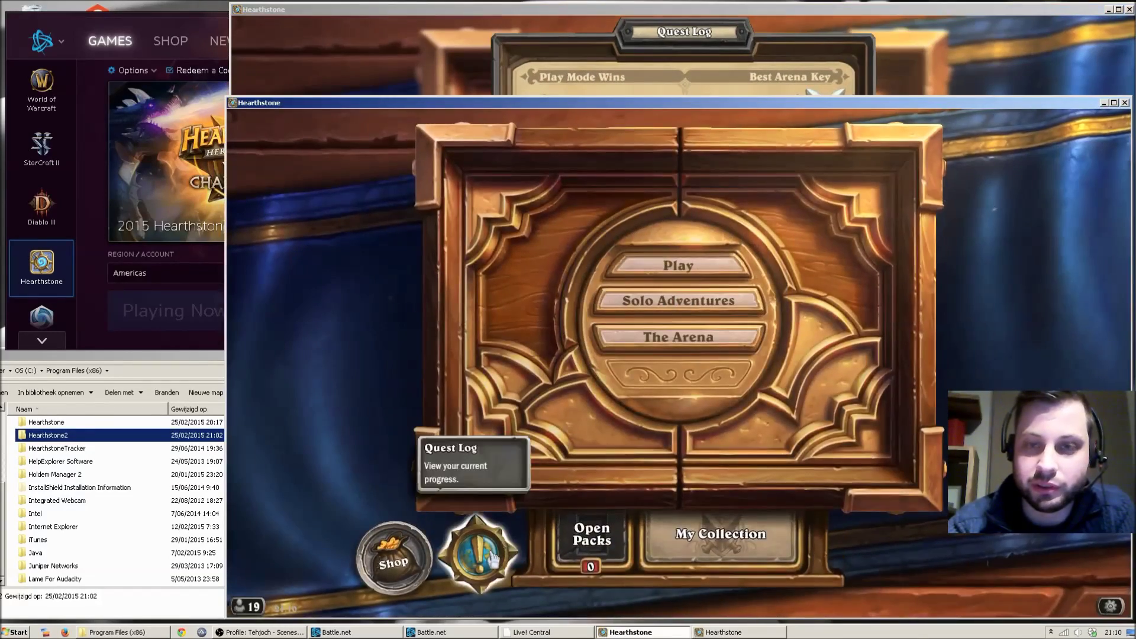
pyautogui.click(492, 559)
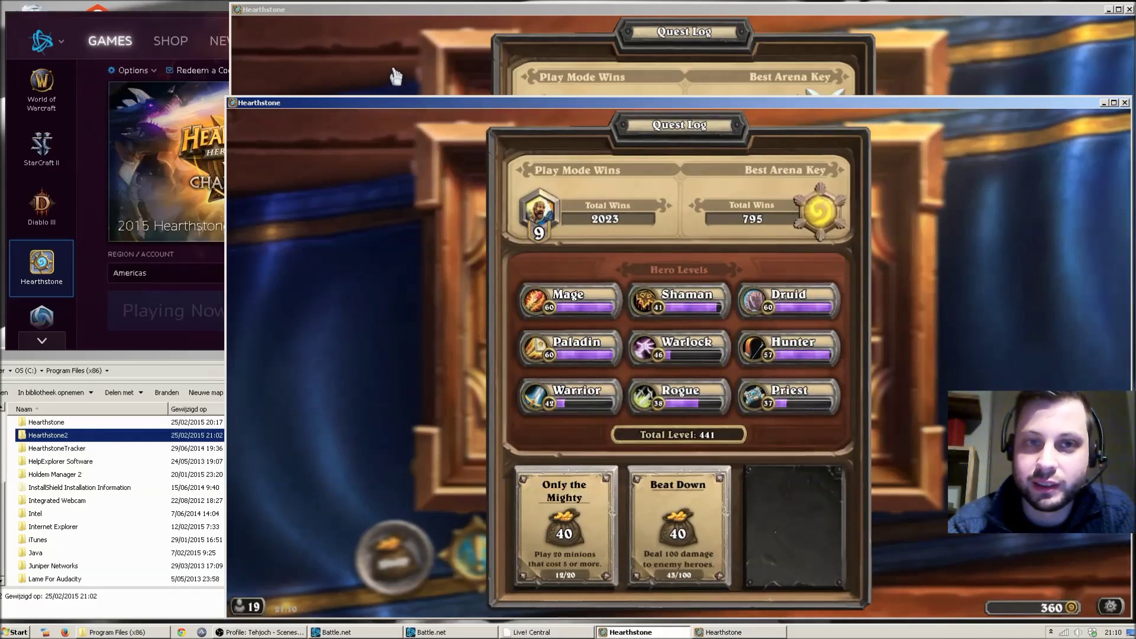
pyautogui.click(357, 9)
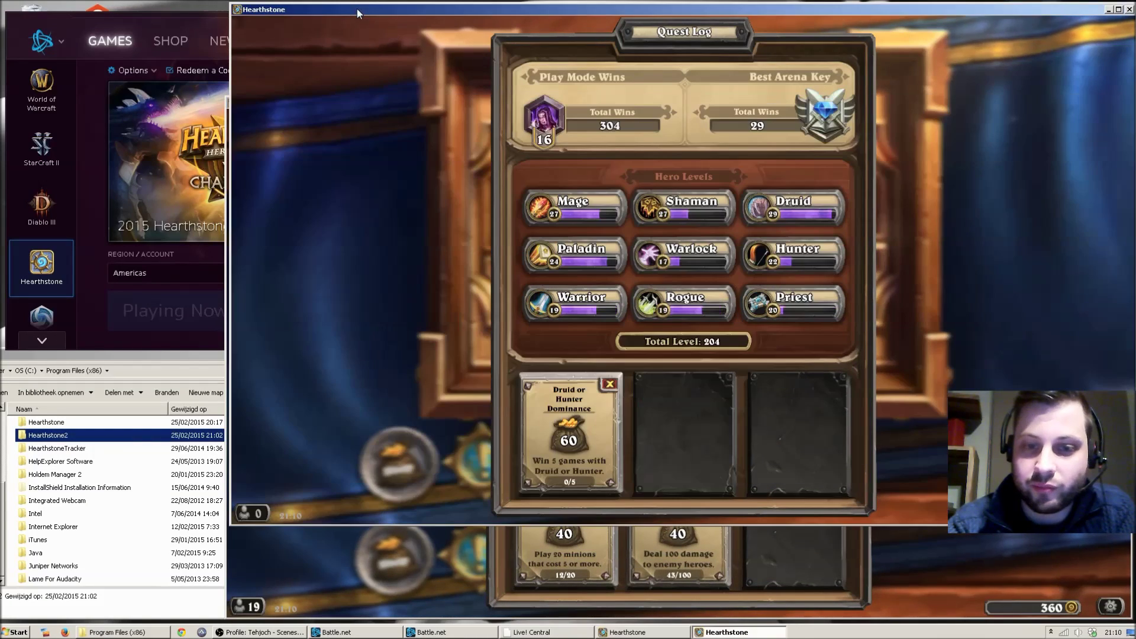
pyautogui.click(272, 555)
pyautogui.click(471, 544)
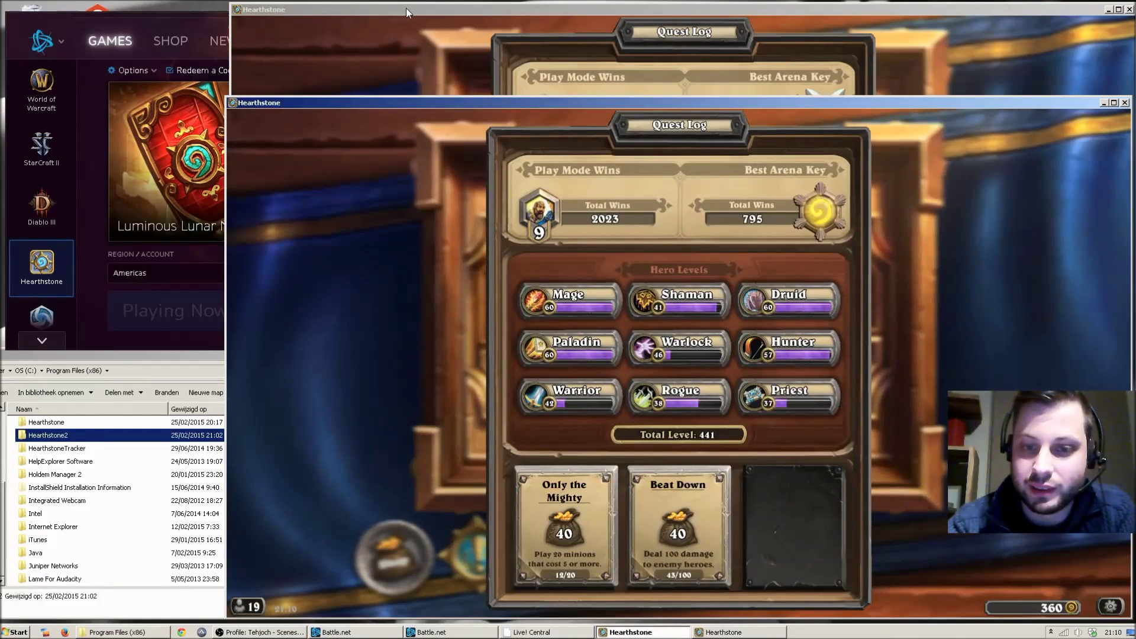
pyautogui.click(406, 8)
pyautogui.click(275, 576)
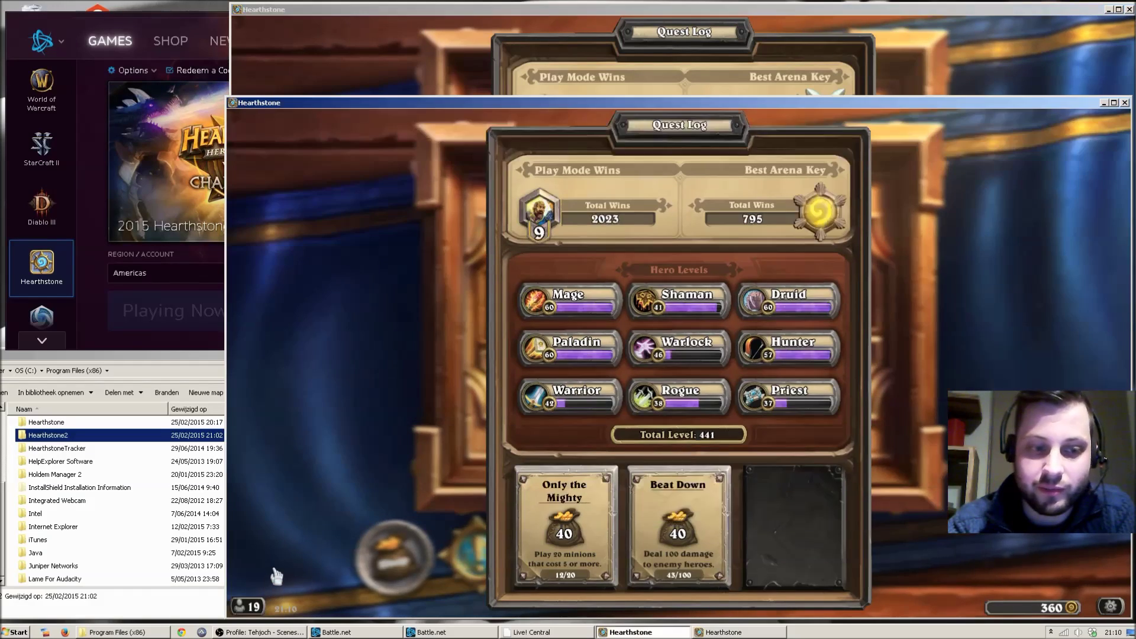